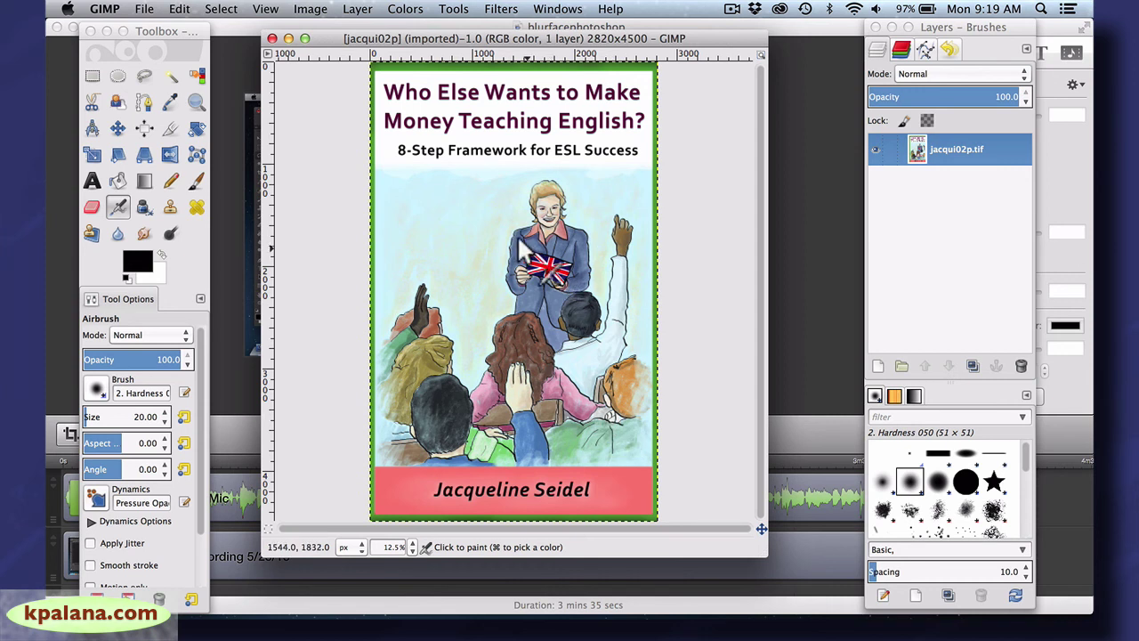
Step: Zoom to 100%, then to 25% so the teacher and raised hands fill the window
{"action": "left_click", "coordinate": [413, 546]}
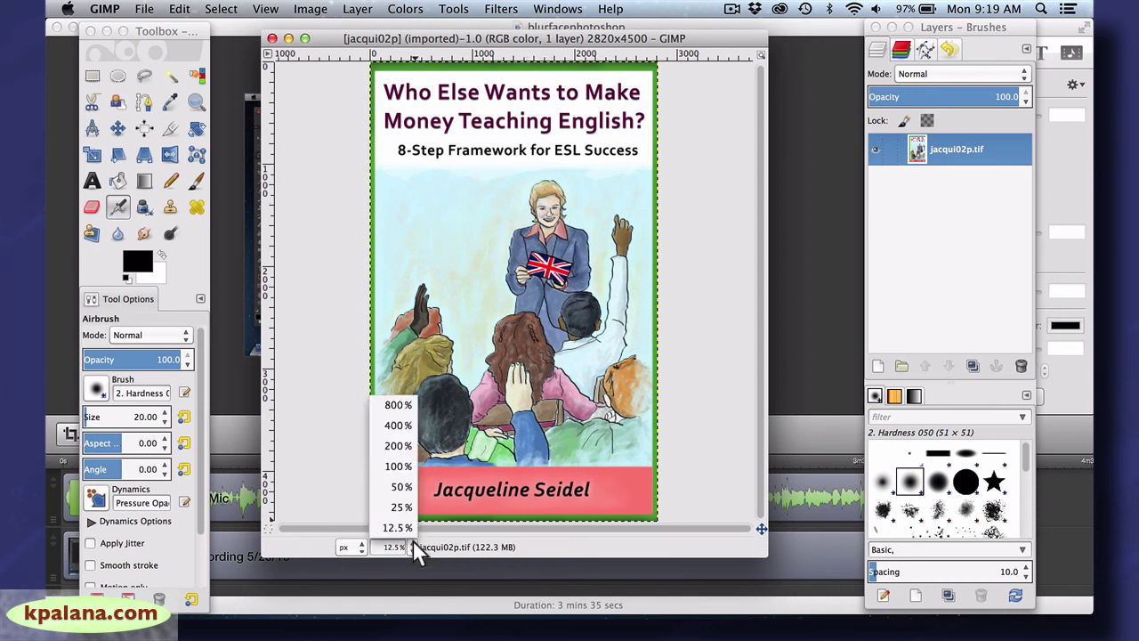
{"action": "left_click", "coordinate": [397, 467]}
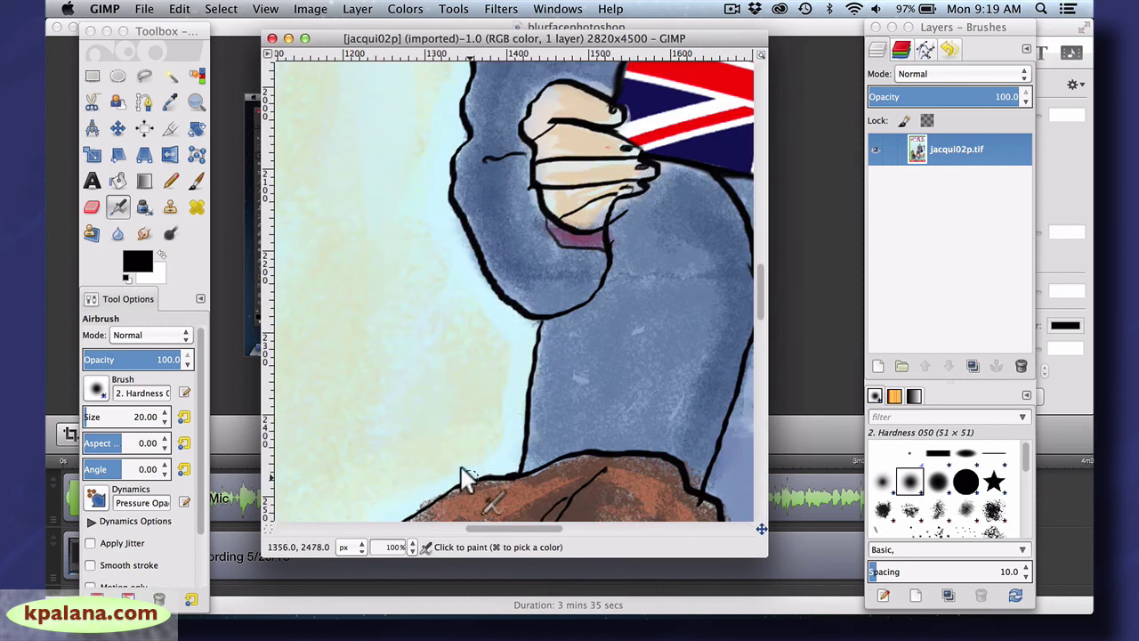
{"action": "left_click", "coordinate": [412, 546]}
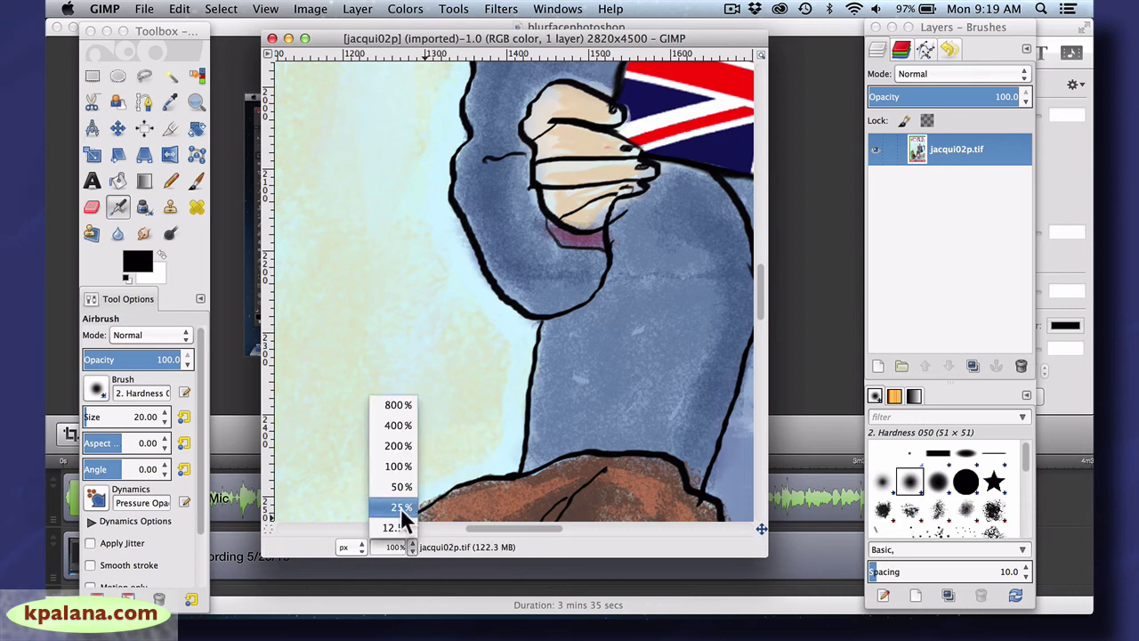
{"action": "left_click", "coordinate": [400, 508]}
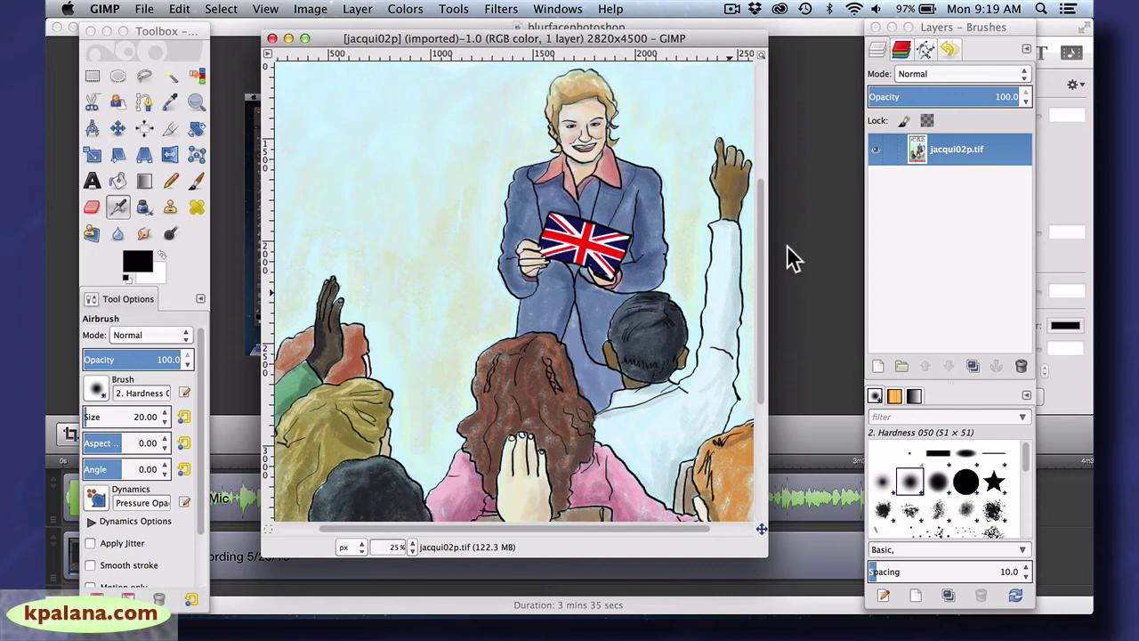
Step: Choose the Blur/Sharpen tool and raise its brush size from 20 to 106
{"action": "left_click", "coordinate": [114, 231]}
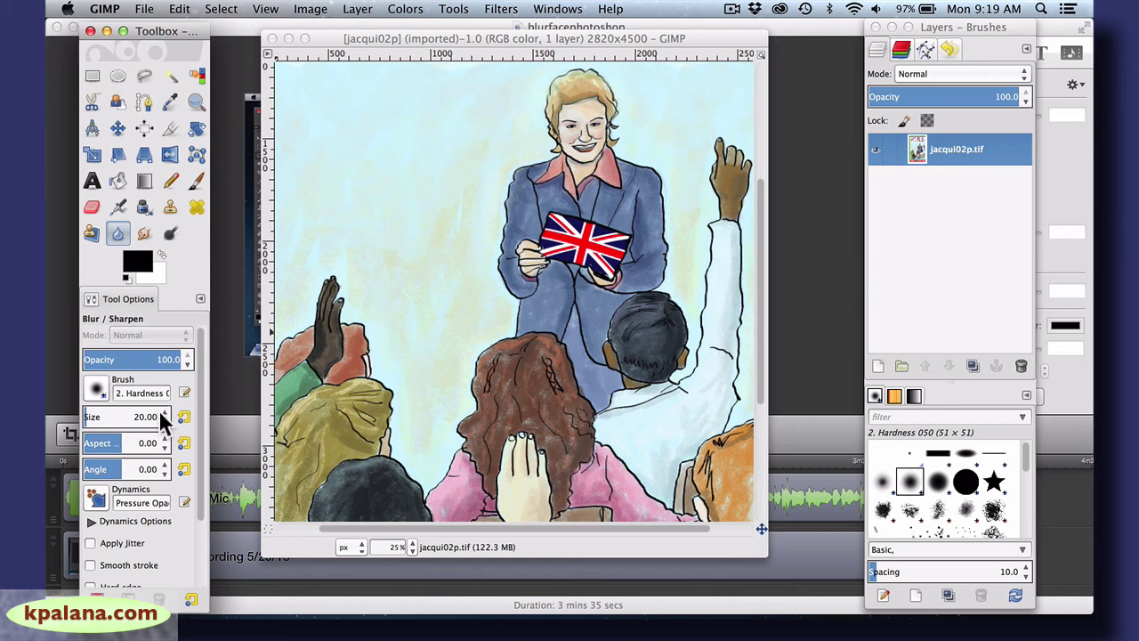
{"action": "scroll", "coordinate": [164, 410], "scroll_direction": "up", "scroll_amount": 10}
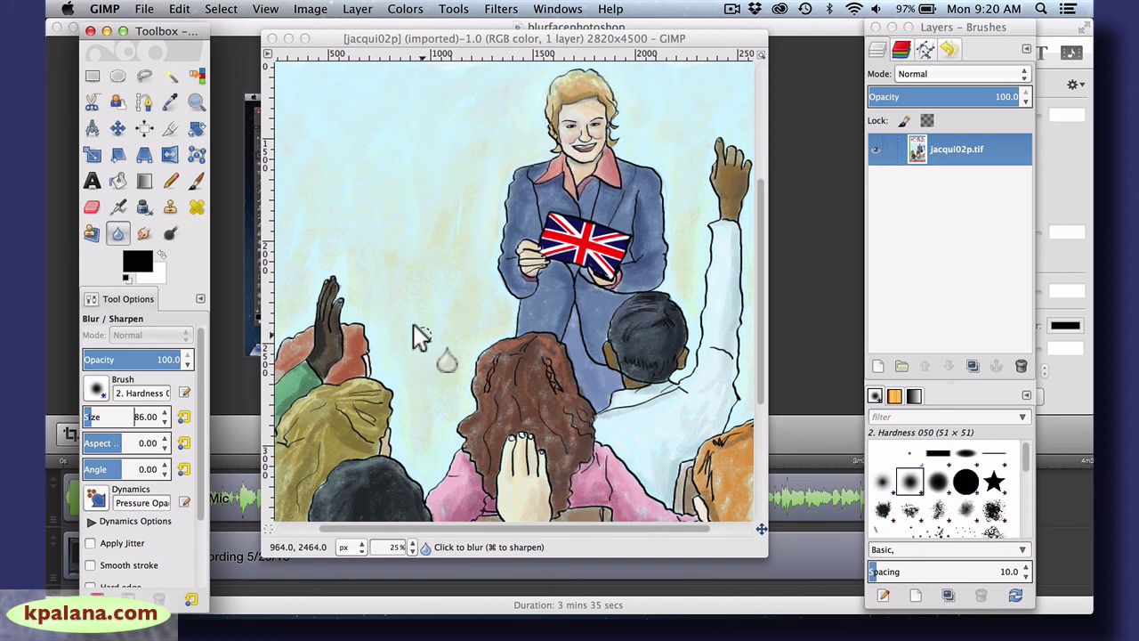
{"action": "scroll", "coordinate": [157, 411], "scroll_direction": "up", "scroll_amount": 2}
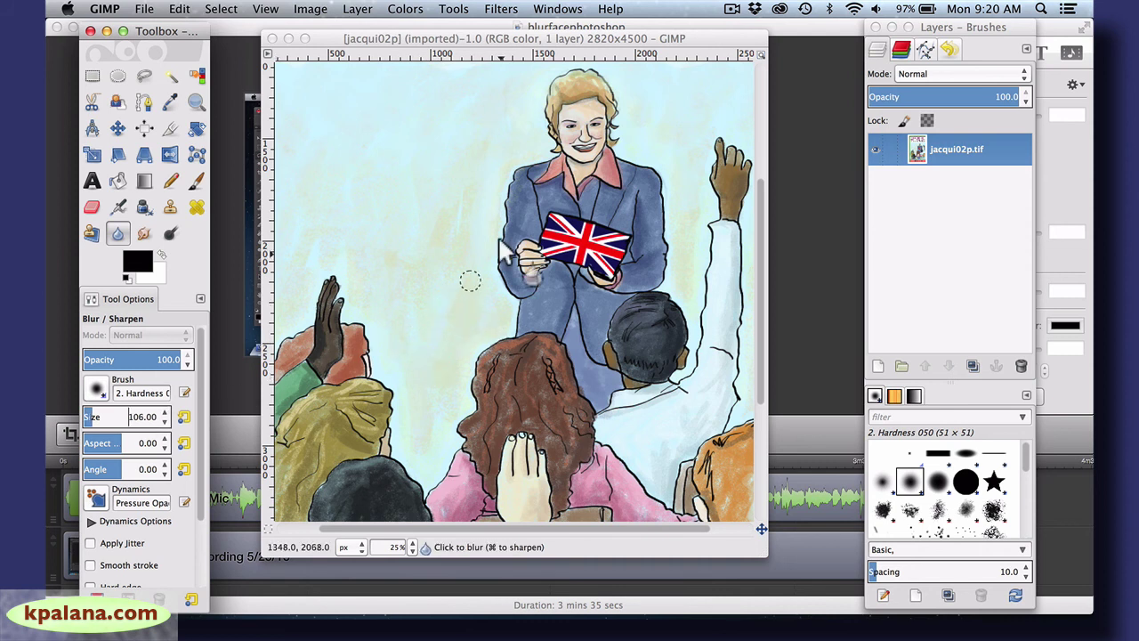
Step: Brush light blur strokes over the teacher's face, eyes and mouth
{"action": "left_click", "coordinate": [583, 132]}
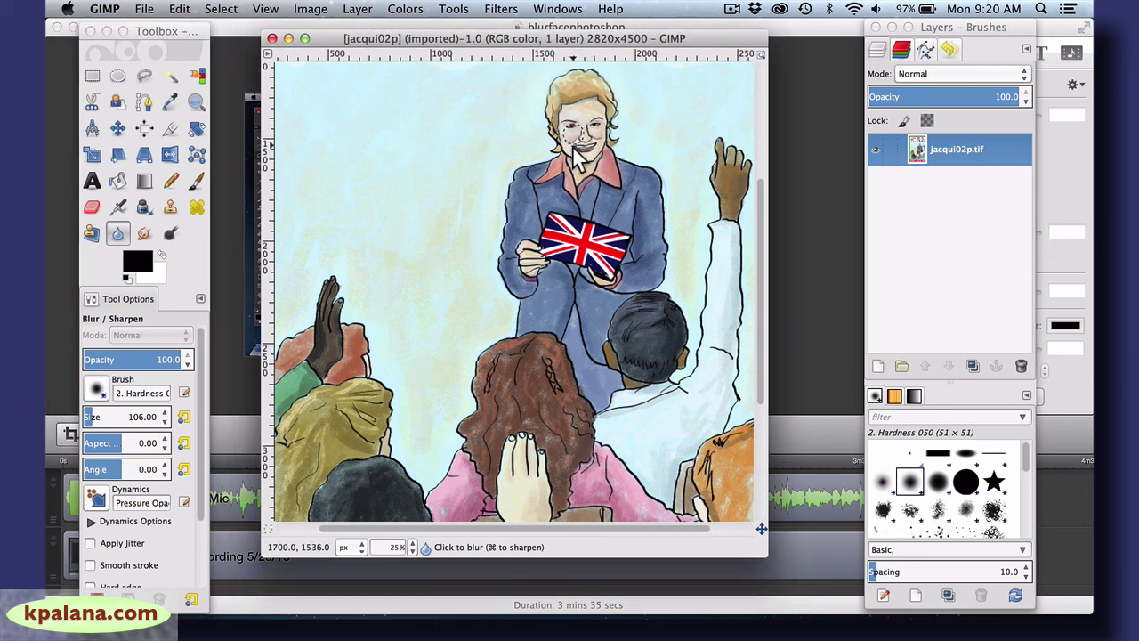
{"action": "mouse_move", "coordinate": [577, 129]}
{"action": "left_mouse_down"}
{"action": "mouse_move", "coordinate": [602, 122]}
{"action": "mouse_move", "coordinate": [571, 127]}
{"action": "mouse_move", "coordinate": [594, 145]}
{"action": "mouse_move", "coordinate": [578, 122]}
{"action": "mouse_move", "coordinate": [587, 146]}
{"action": "mouse_move", "coordinate": [590, 116]}
{"action": "mouse_move", "coordinate": [577, 147]}
{"action": "mouse_move", "coordinate": [574, 113]}
{"action": "mouse_move", "coordinate": [553, 121]}
{"action": "mouse_move", "coordinate": [598, 104]}
{"action": "mouse_move", "coordinate": [571, 116]}
{"action": "mouse_move", "coordinate": [576, 132]}
{"action": "mouse_move", "coordinate": [563, 114]}
{"action": "mouse_move", "coordinate": [571, 143]}
{"action": "mouse_move", "coordinate": [583, 111]}
{"action": "mouse_move", "coordinate": [558, 128]}
{"action": "mouse_move", "coordinate": [583, 127]}
{"action": "mouse_move", "coordinate": [566, 114]}
{"action": "mouse_move", "coordinate": [570, 145]}
{"action": "mouse_move", "coordinate": [578, 113]}
{"action": "mouse_move", "coordinate": [562, 129]}
{"action": "mouse_move", "coordinate": [585, 116]}
{"action": "mouse_move", "coordinate": [570, 107]}
{"action": "mouse_move", "coordinate": [578, 134]}
{"action": "mouse_move", "coordinate": [581, 107]}
{"action": "mouse_move", "coordinate": [568, 141]}
{"action": "mouse_move", "coordinate": [578, 113]}
{"action": "left_mouse_up"}
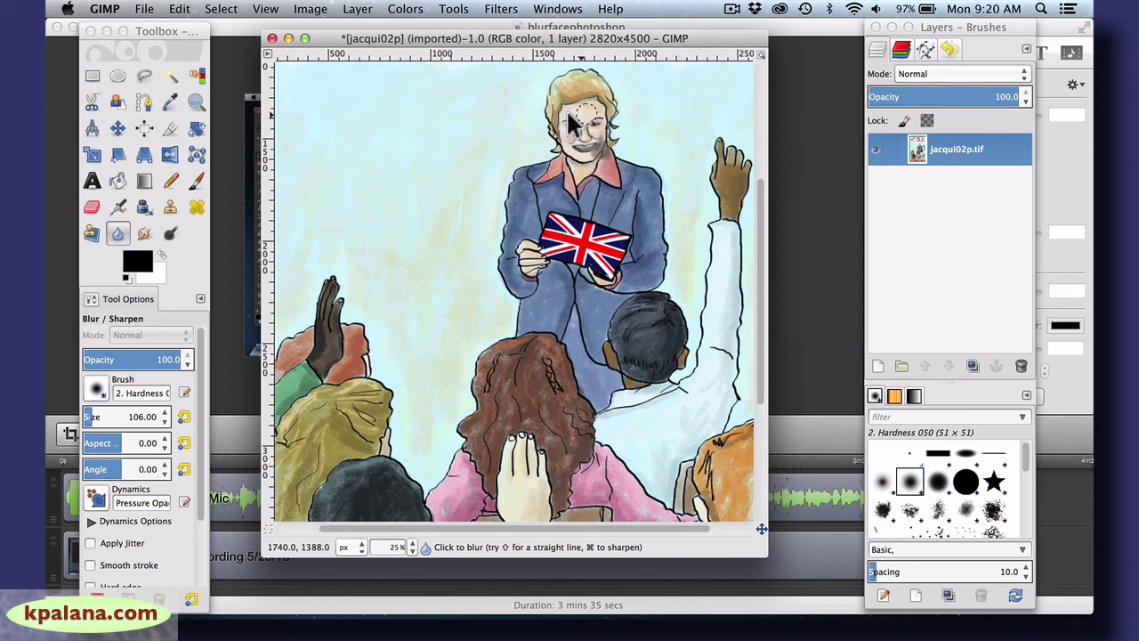
{"action": "mouse_move", "coordinate": [570, 142]}
{"action": "left_mouse_down"}
{"action": "mouse_move", "coordinate": [585, 112]}
{"action": "mouse_move", "coordinate": [563, 125]}
{"action": "mouse_move", "coordinate": [586, 134]}
{"action": "mouse_move", "coordinate": [584, 113]}
{"action": "mouse_move", "coordinate": [564, 134]}
{"action": "mouse_move", "coordinate": [584, 127]}
{"action": "mouse_move", "coordinate": [561, 115]}
{"action": "mouse_move", "coordinate": [571, 132]}
{"action": "mouse_move", "coordinate": [581, 113]}
{"action": "mouse_move", "coordinate": [565, 129]}
{"action": "mouse_move", "coordinate": [591, 125]}
{"action": "mouse_move", "coordinate": [567, 114]}
{"action": "mouse_move", "coordinate": [572, 134]}
{"action": "mouse_move", "coordinate": [585, 109]}
{"action": "mouse_move", "coordinate": [566, 137]}
{"action": "mouse_move", "coordinate": [587, 114]}
{"action": "mouse_move", "coordinate": [572, 140]}
{"action": "left_mouse_up"}
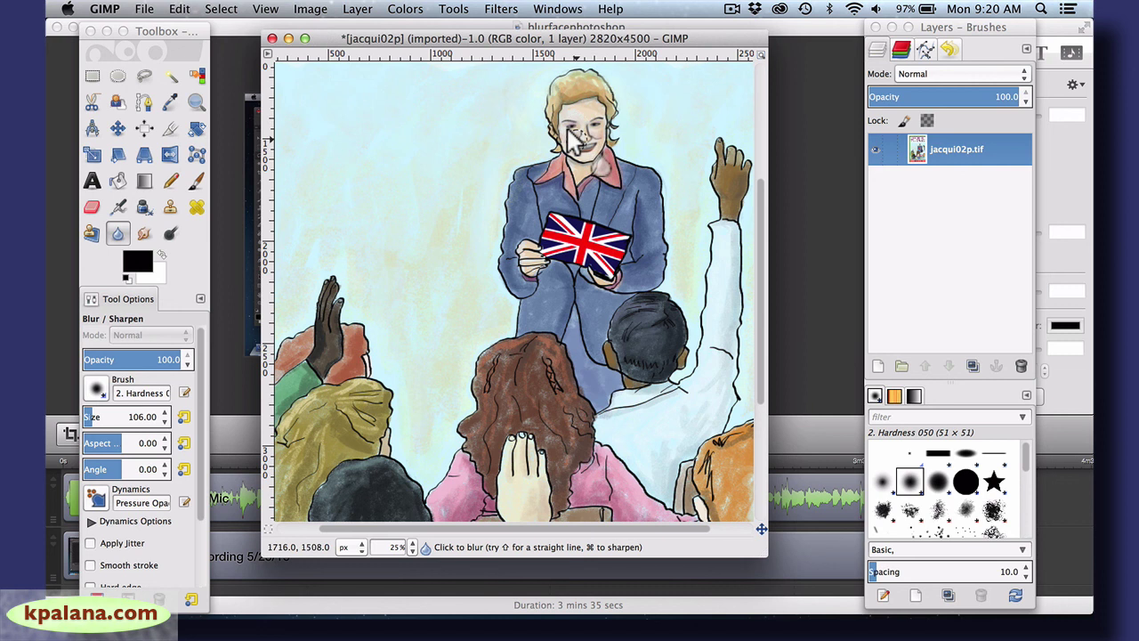
{"action": "mouse_move", "coordinate": [570, 129]}
{"action": "left_mouse_down"}
{"action": "mouse_move", "coordinate": [588, 114]}
{"action": "mouse_move", "coordinate": [581, 122]}
{"action": "left_mouse_up"}
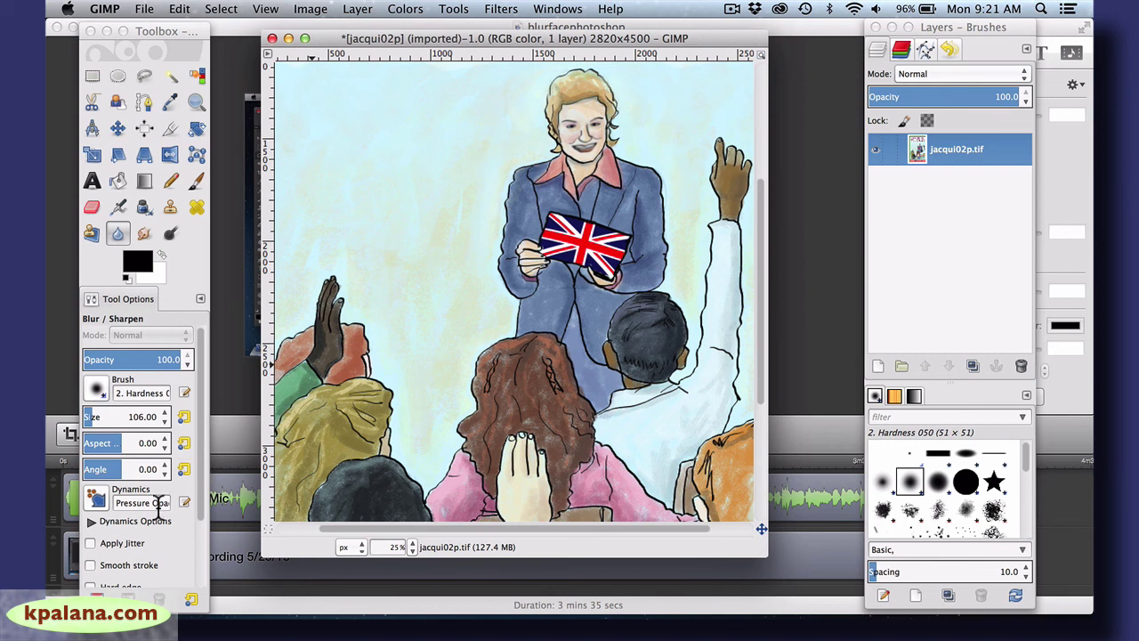
Step: Set the blur Rate to 100 and heavily smear the teacher's face
{"action": "left_click_drag", "start_coordinate": [197, 416], "coordinate": [202, 499]}
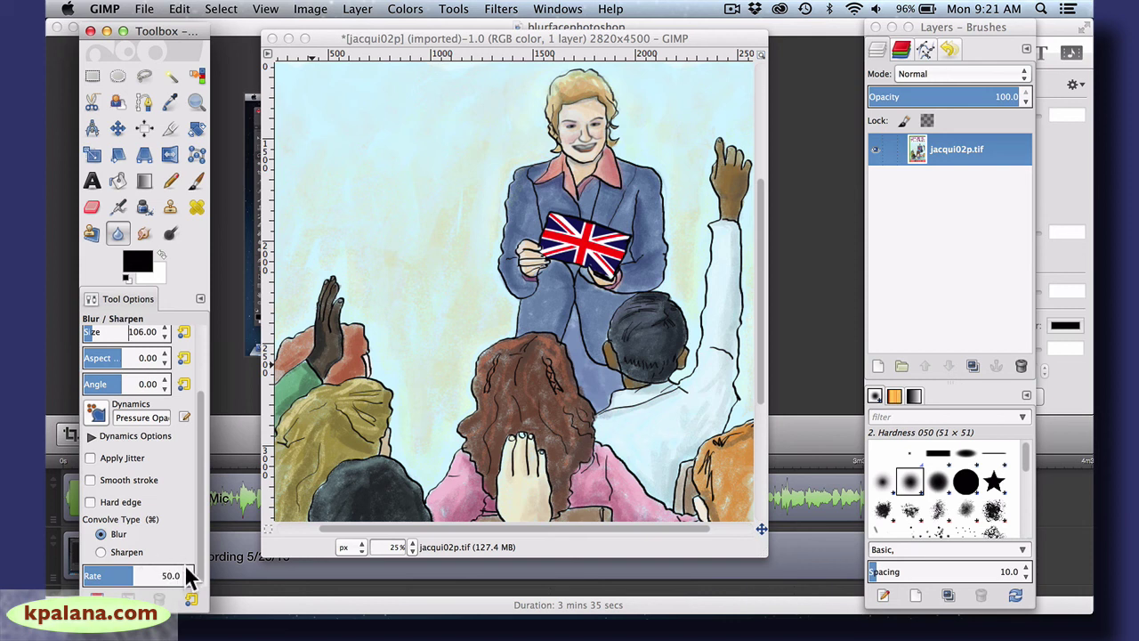
{"action": "scroll", "coordinate": [185, 574], "scroll_direction": "up", "scroll_amount": 7}
{"action": "scroll", "coordinate": [185, 574], "scroll_direction": "up", "scroll_amount": 20}
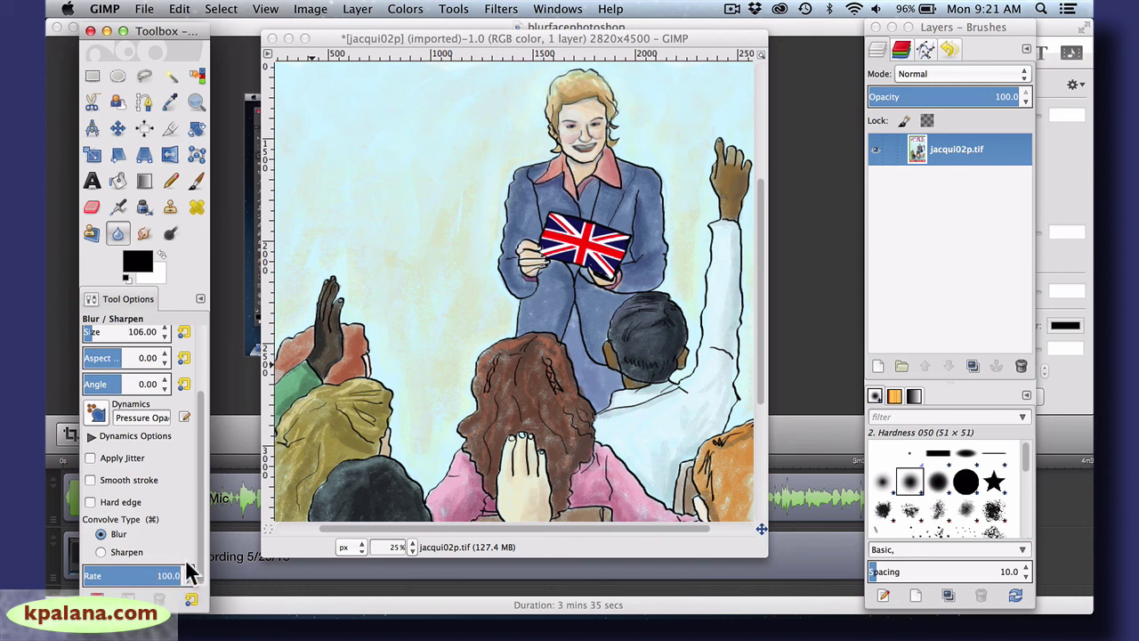
{"action": "mouse_move", "coordinate": [533, 152]}
{"action": "left_mouse_down"}
{"action": "mouse_move", "coordinate": [574, 143]}
{"action": "mouse_move", "coordinate": [605, 156]}
{"action": "mouse_move", "coordinate": [603, 145]}
{"action": "mouse_move", "coordinate": [591, 153]}
{"action": "mouse_move", "coordinate": [605, 142]}
{"action": "mouse_move", "coordinate": [588, 155]}
{"action": "mouse_move", "coordinate": [582, 144]}
{"action": "mouse_move", "coordinate": [594, 147]}
{"action": "mouse_move", "coordinate": [570, 160]}
{"action": "mouse_move", "coordinate": [610, 143]}
{"action": "mouse_move", "coordinate": [582, 124]}
{"action": "left_mouse_up"}
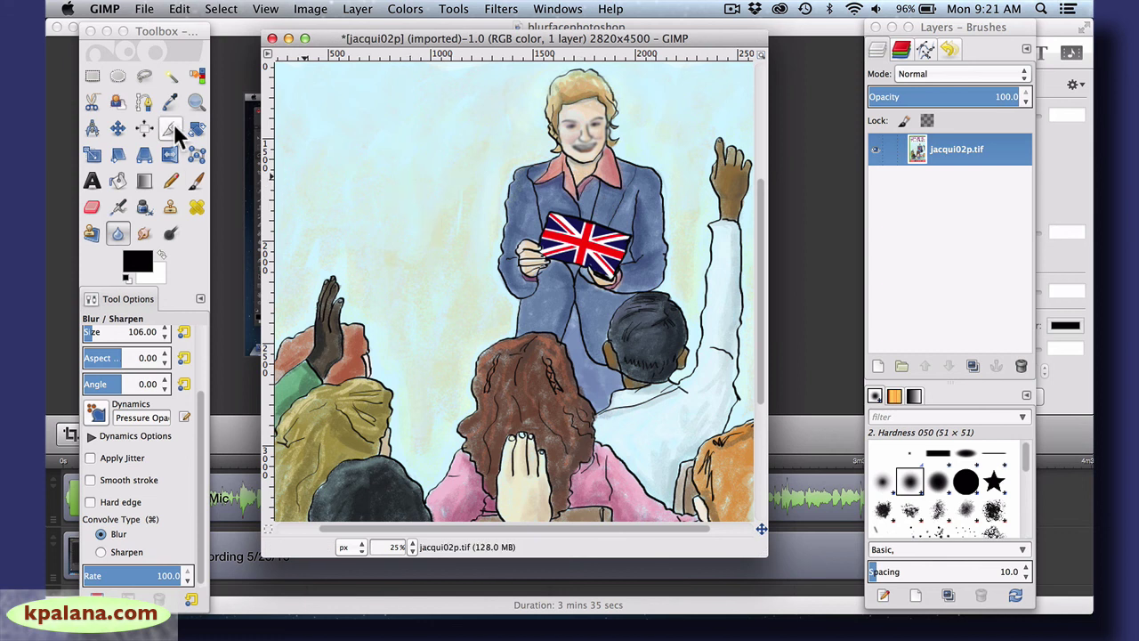
{"action": "left_click", "coordinate": [124, 75]}
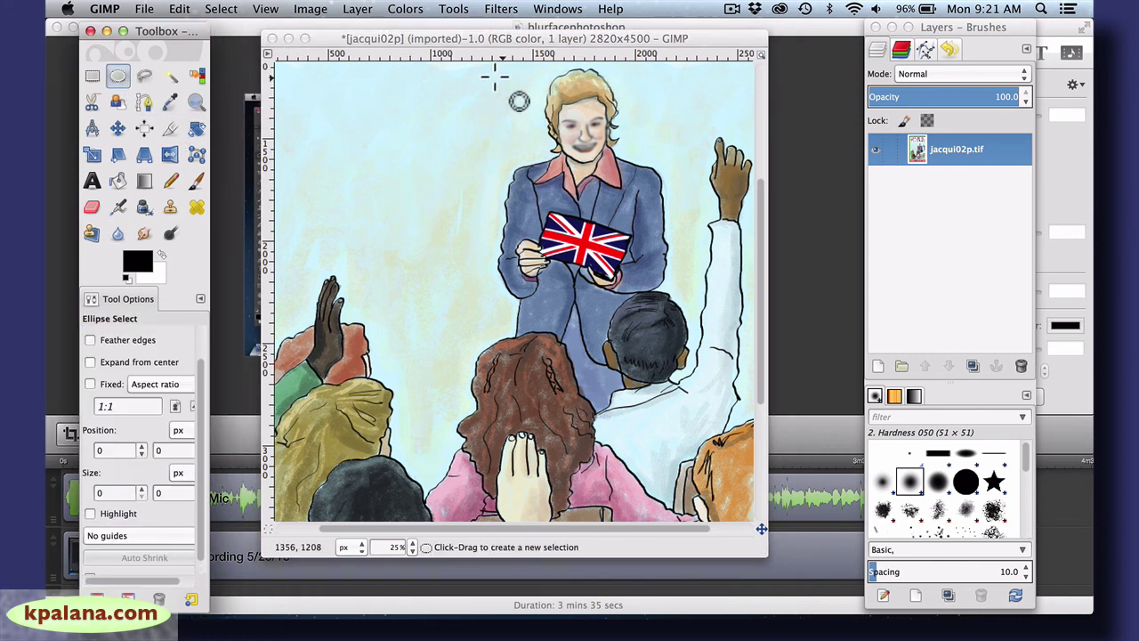
Step: Draw a 212×240 px elliptical selection enclosing the teacher's face
{"action": "left_click_drag", "start_coordinate": [560, 103], "coordinate": [606, 158]}
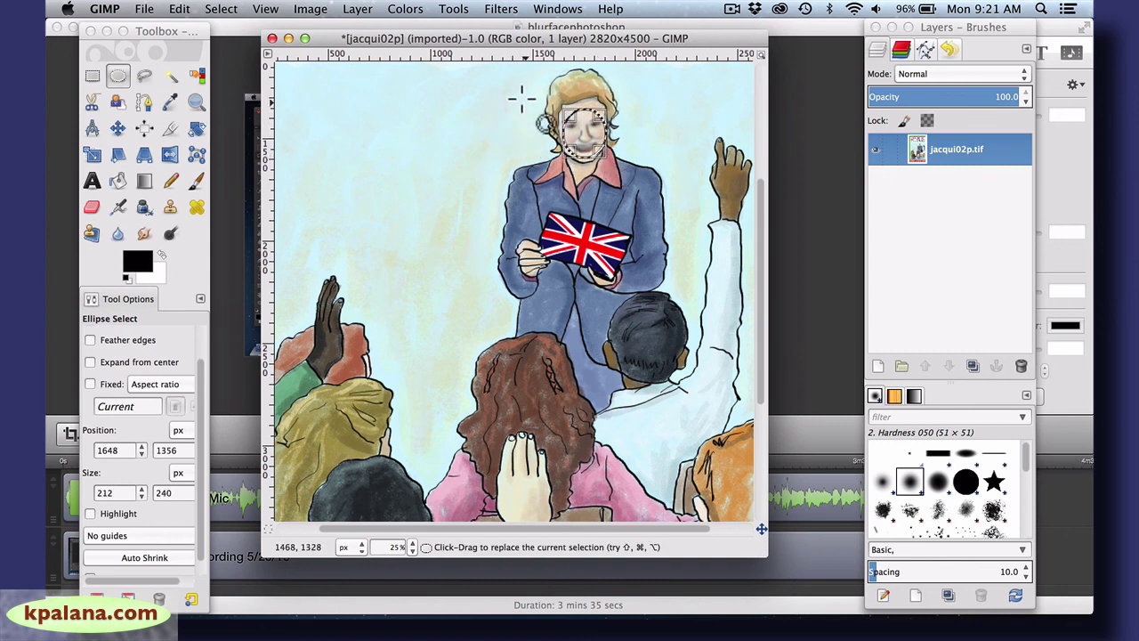
{"action": "left_click", "coordinate": [501, 11]}
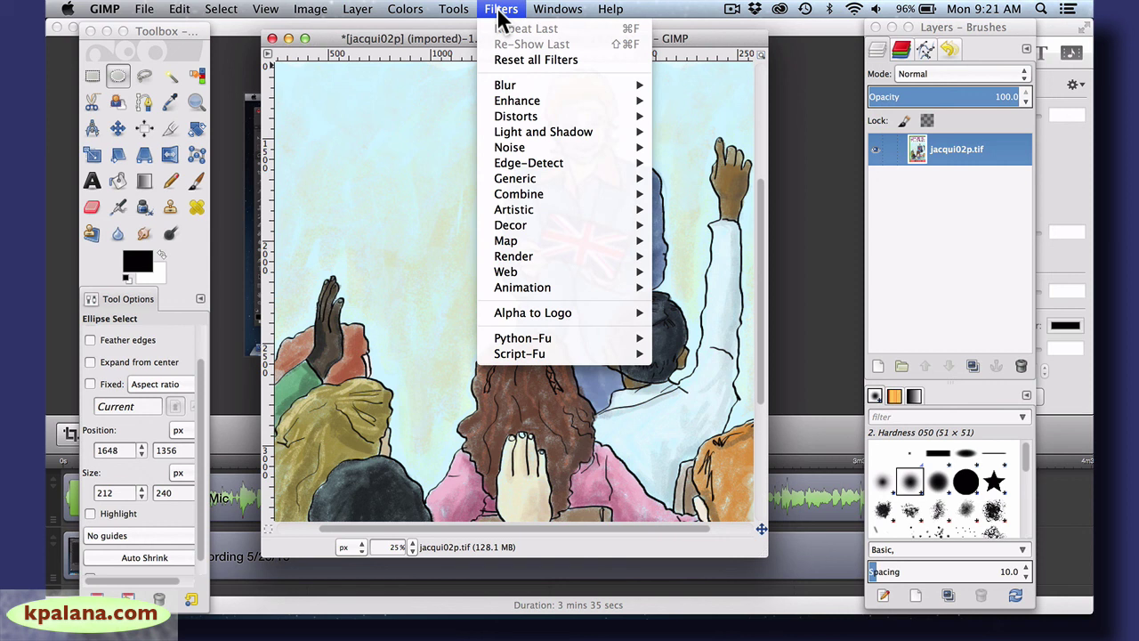
Step: Apply Gaussian Blur to the ellipse with linked horizontal and vertical radii of 43
{"action": "mouse_move", "coordinate": [524, 84]}
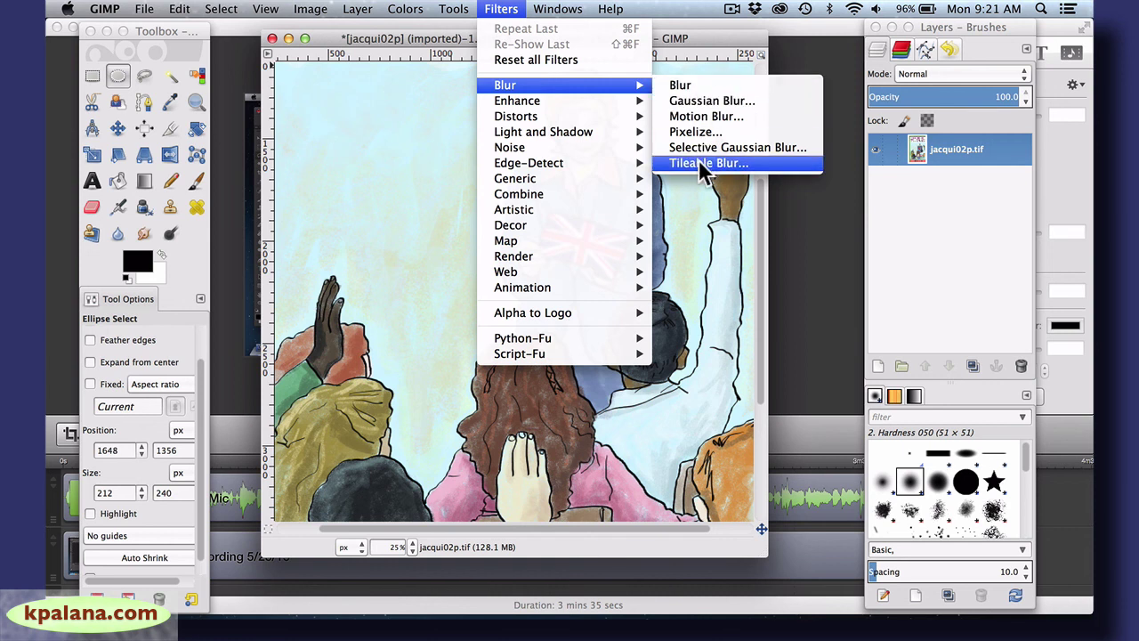
{"action": "left_click", "coordinate": [693, 106]}
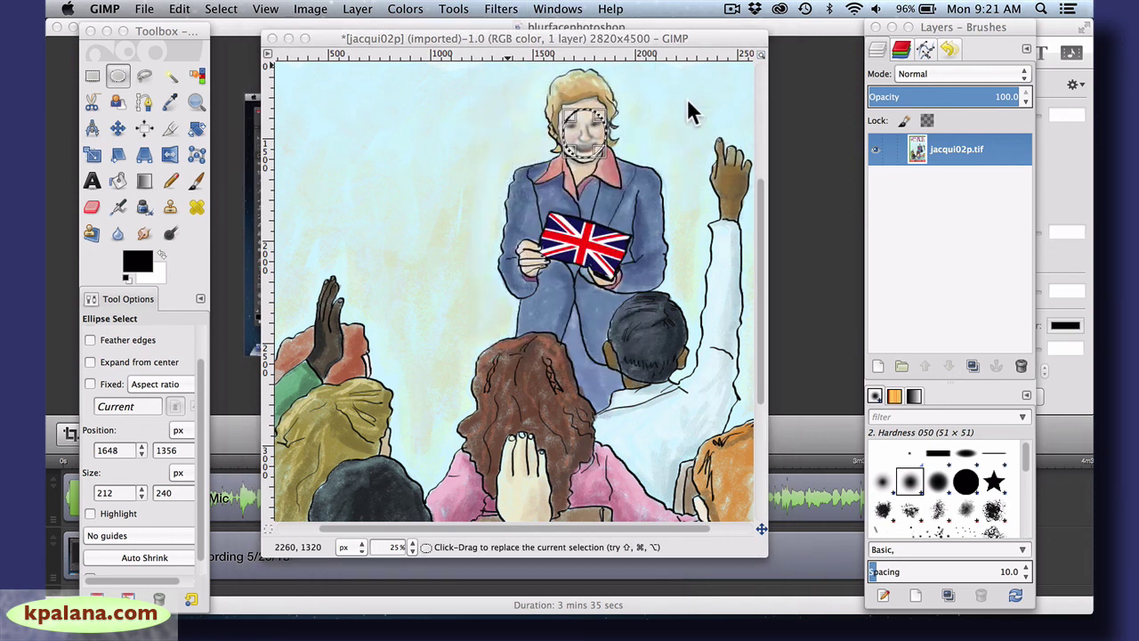
{"action": "left_click_drag", "start_coordinate": [643, 147], "coordinate": [926, 78]}
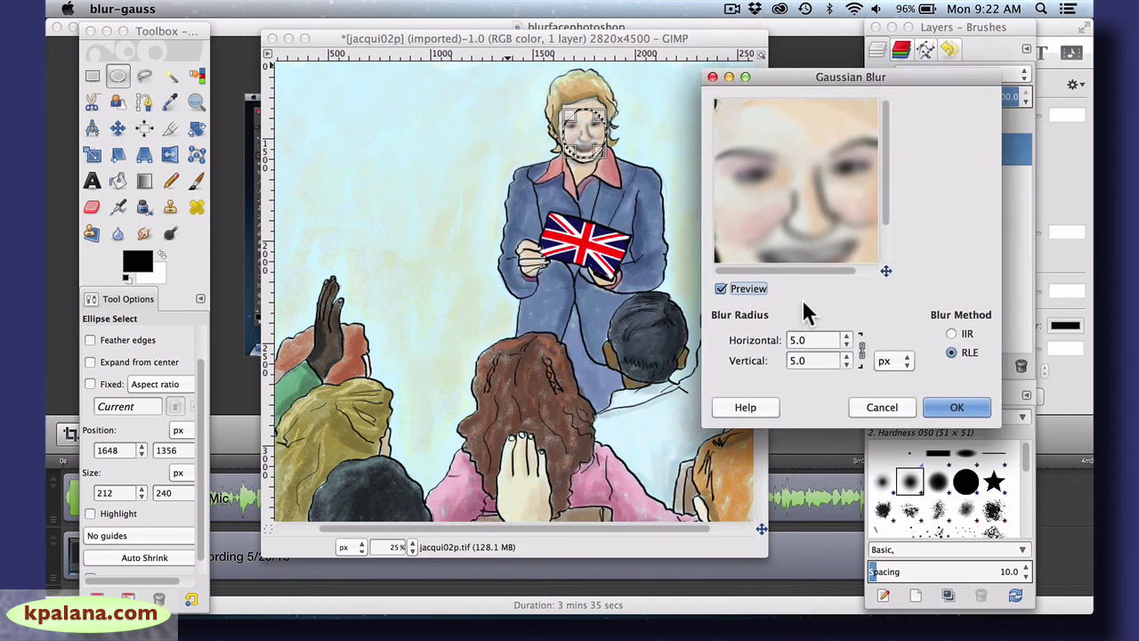
{"action": "left_click", "coordinate": [861, 347]}
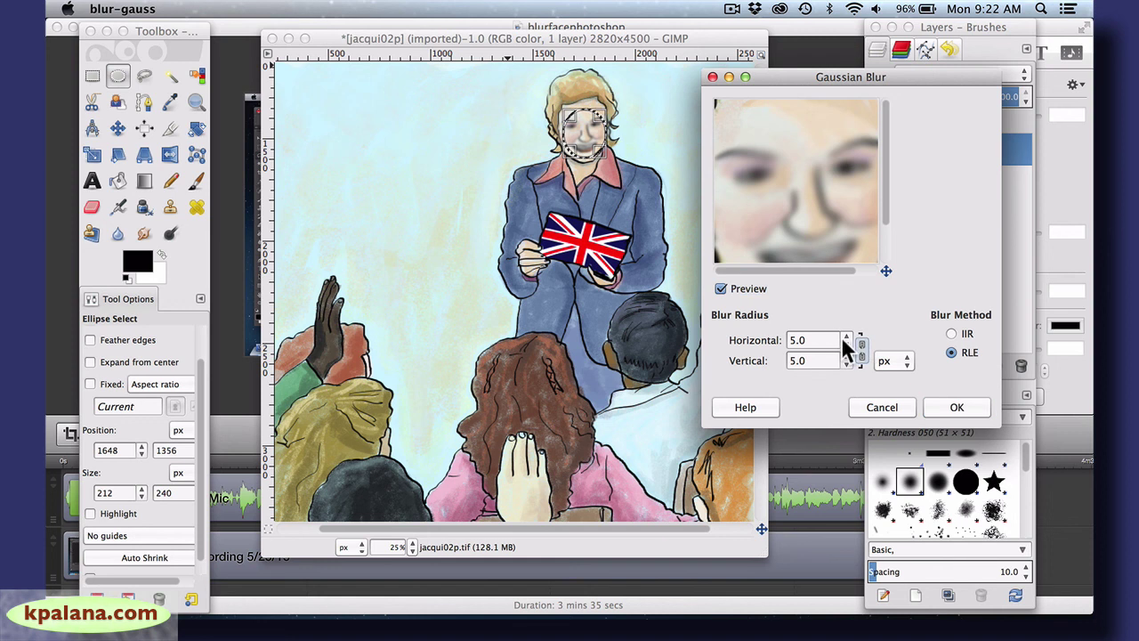
{"action": "mouse_move", "coordinate": [843, 337]}
{"action": "left_mouse_down"}
{"action": "mouse_move", "coordinate": [852, 344]}
{"action": "mouse_move", "coordinate": [845, 337]}
{"action": "left_mouse_up"}
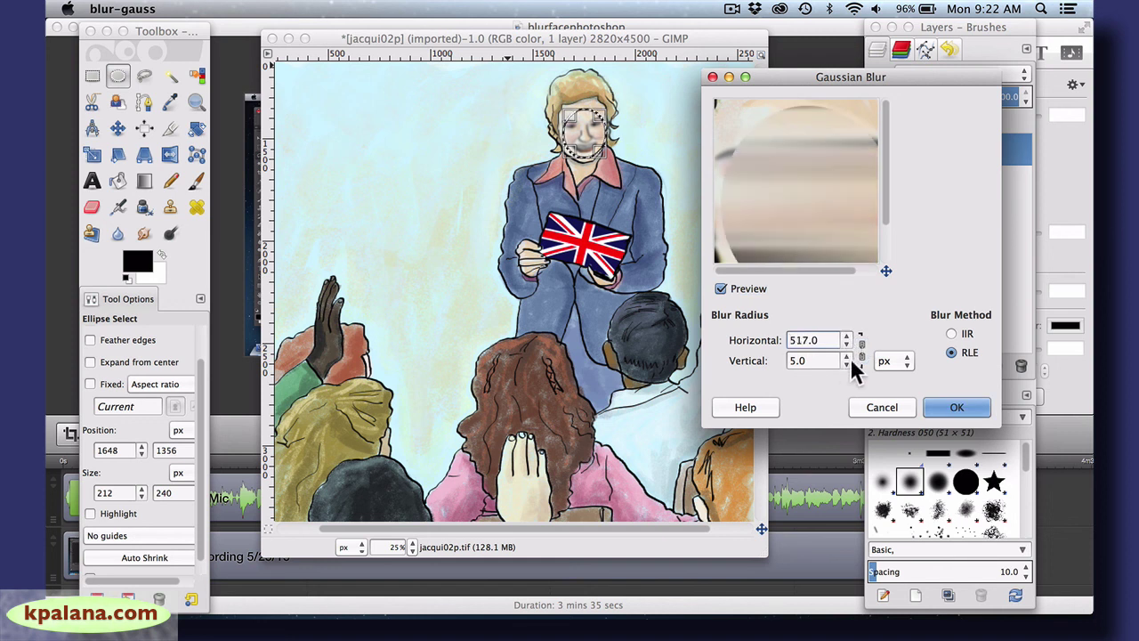
{"action": "left_click", "coordinate": [842, 353]}
{"action": "left_click_drag", "start_coordinate": [842, 351], "coordinate": [842, 350]}
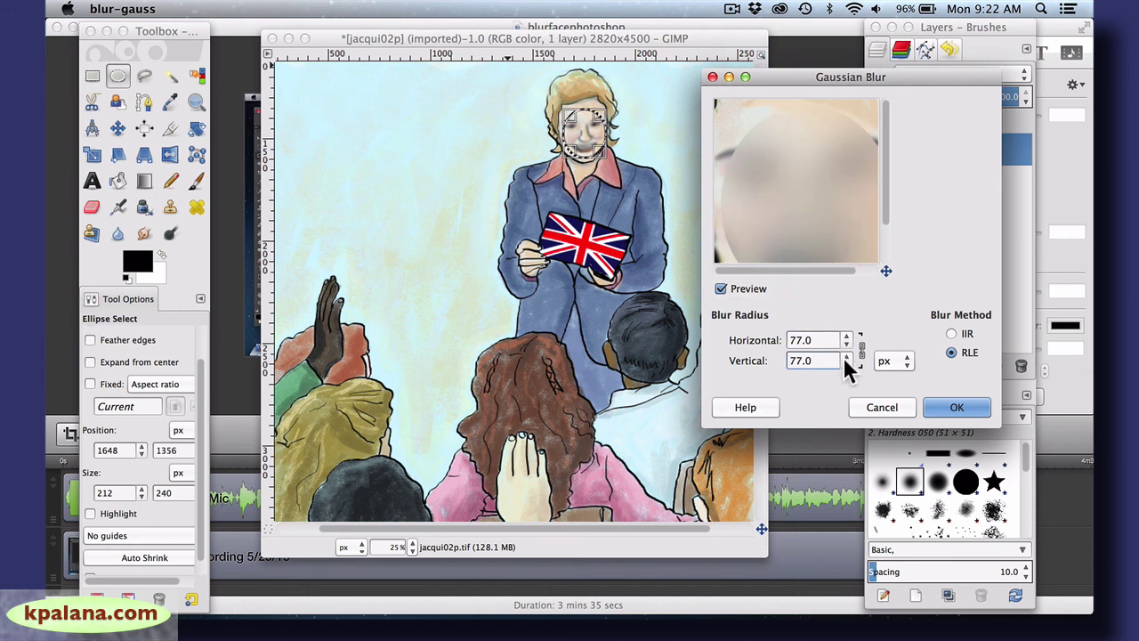
{"action": "left_click_drag", "start_coordinate": [843, 361], "coordinate": [844, 333]}
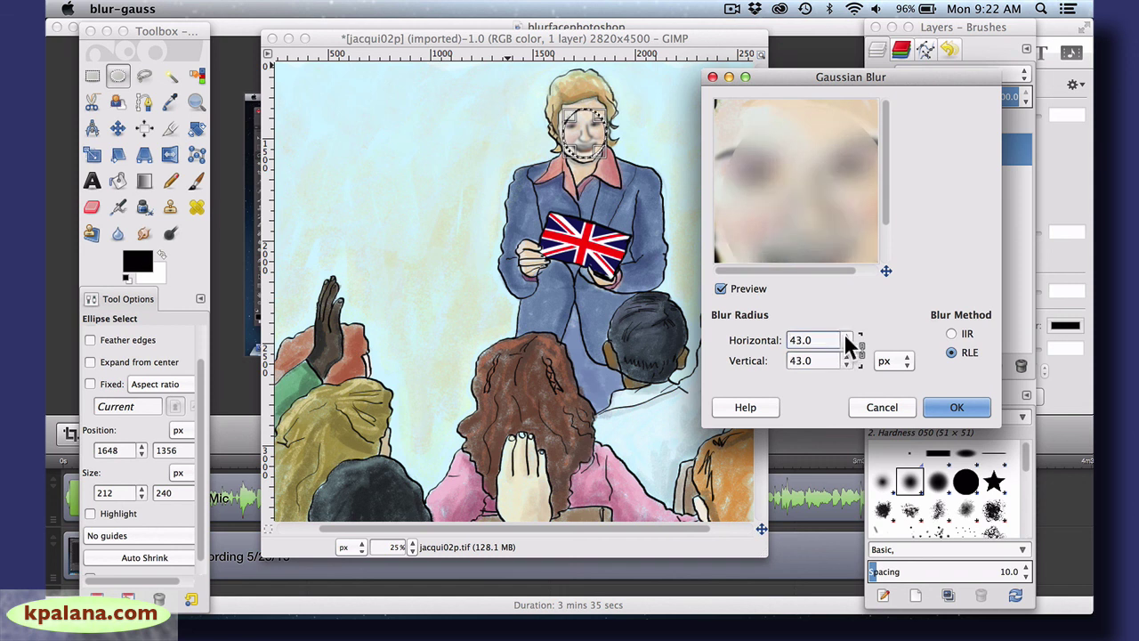
{"action": "left_click", "coordinate": [949, 405]}
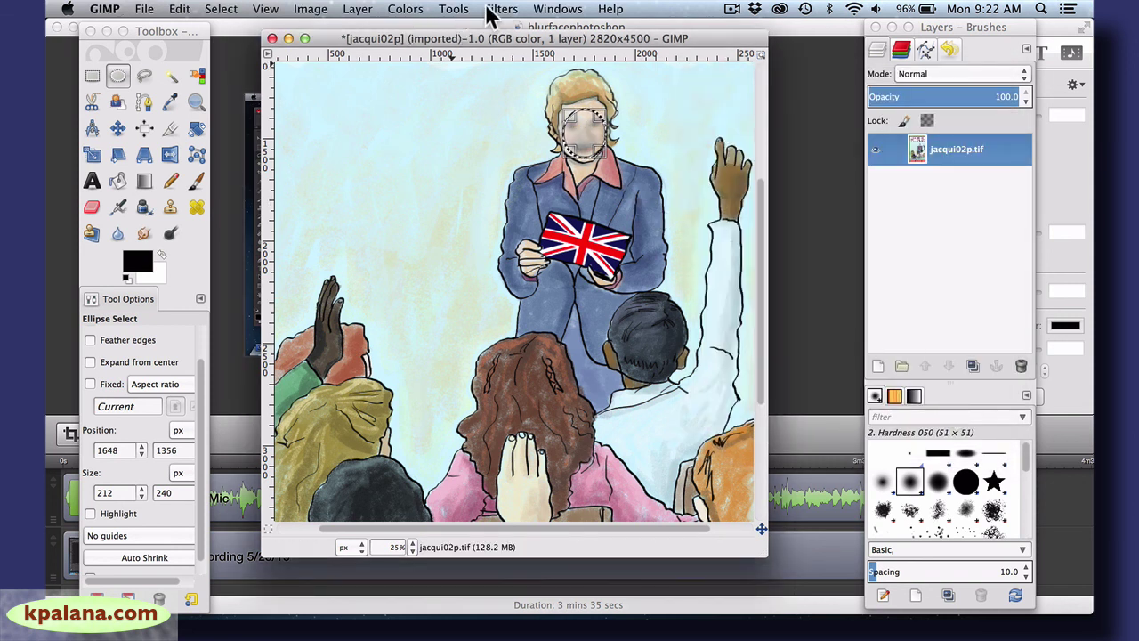
Step: Clear the elliptical selection around the face with Select > None
{"action": "left_click", "coordinate": [225, 12]}
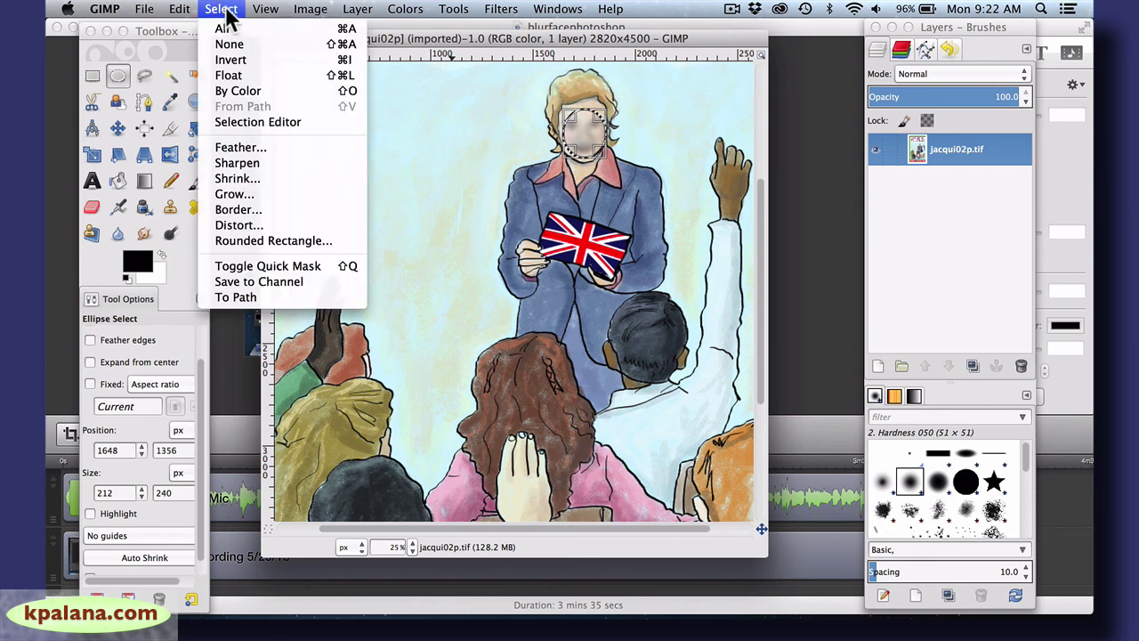
{"action": "left_click", "coordinate": [223, 44]}
{"action": "left_click", "coordinate": [642, 125]}
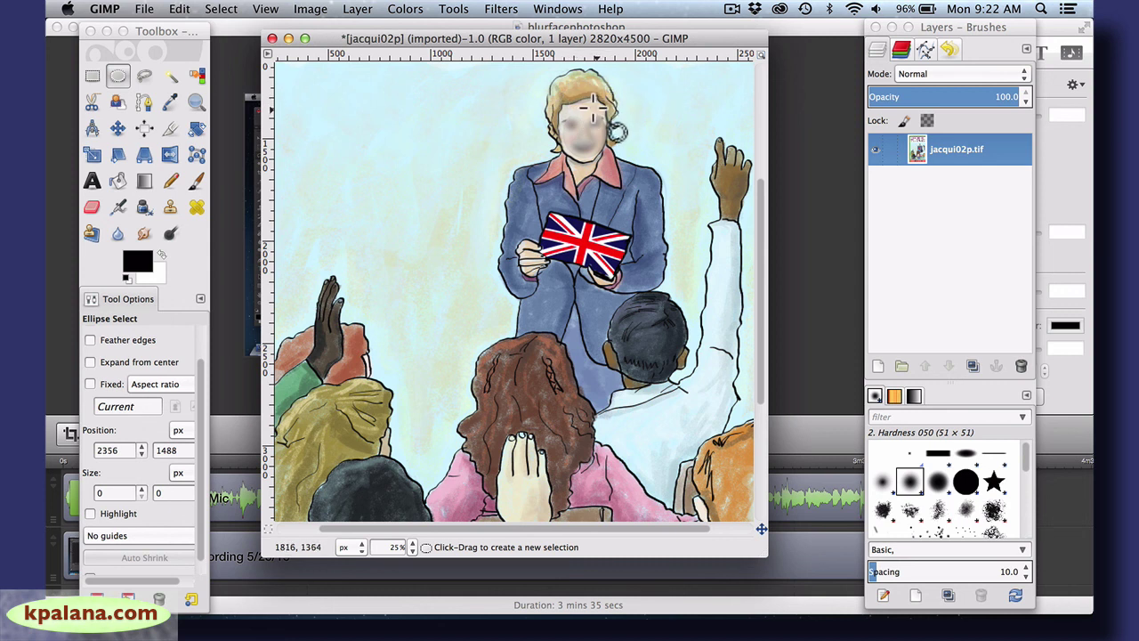
Step: Blur the teacher's chin, mouth and hard edges further with the Blur/Sharpen brush
{"action": "left_click", "coordinate": [118, 233]}
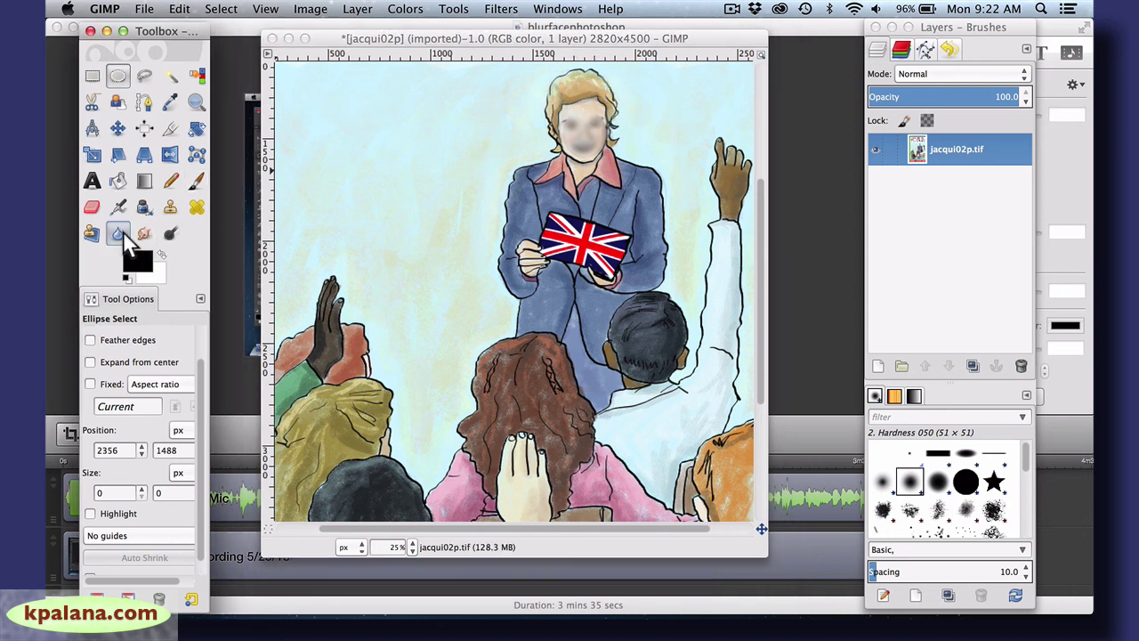
{"action": "left_click", "coordinate": [563, 117]}
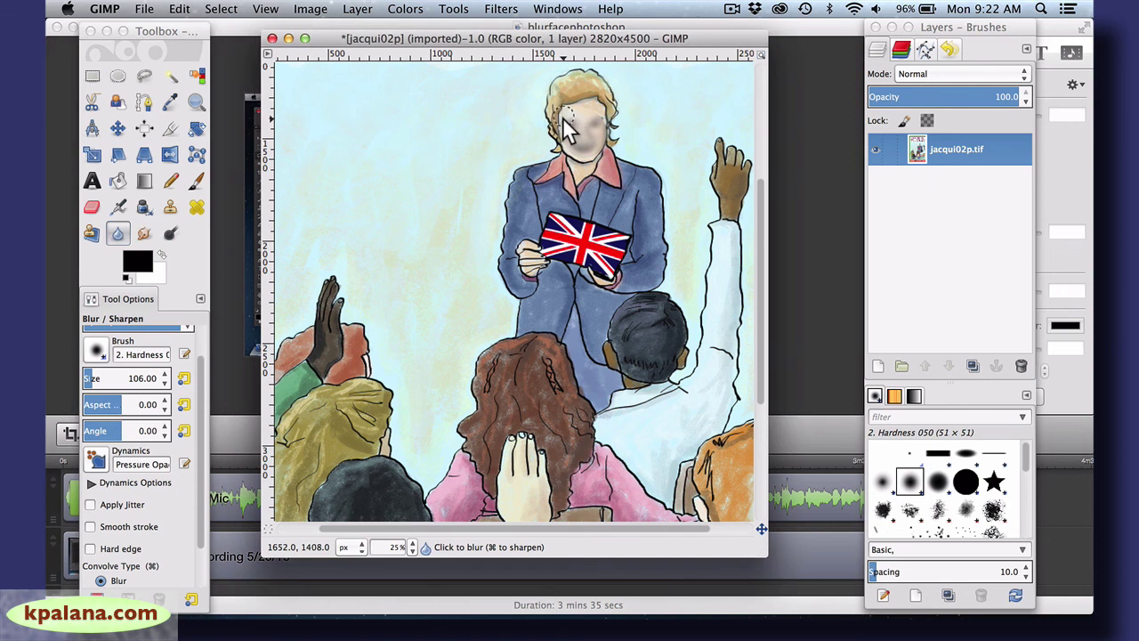
{"action": "mouse_move", "coordinate": [566, 111]}
{"action": "left_mouse_down"}
{"action": "mouse_move", "coordinate": [571, 145]}
{"action": "mouse_move", "coordinate": [599, 115]}
{"action": "mouse_move", "coordinate": [569, 124]}
{"action": "mouse_move", "coordinate": [598, 135]}
{"action": "mouse_move", "coordinate": [582, 115]}
{"action": "mouse_move", "coordinate": [613, 170]}
{"action": "left_mouse_up"}
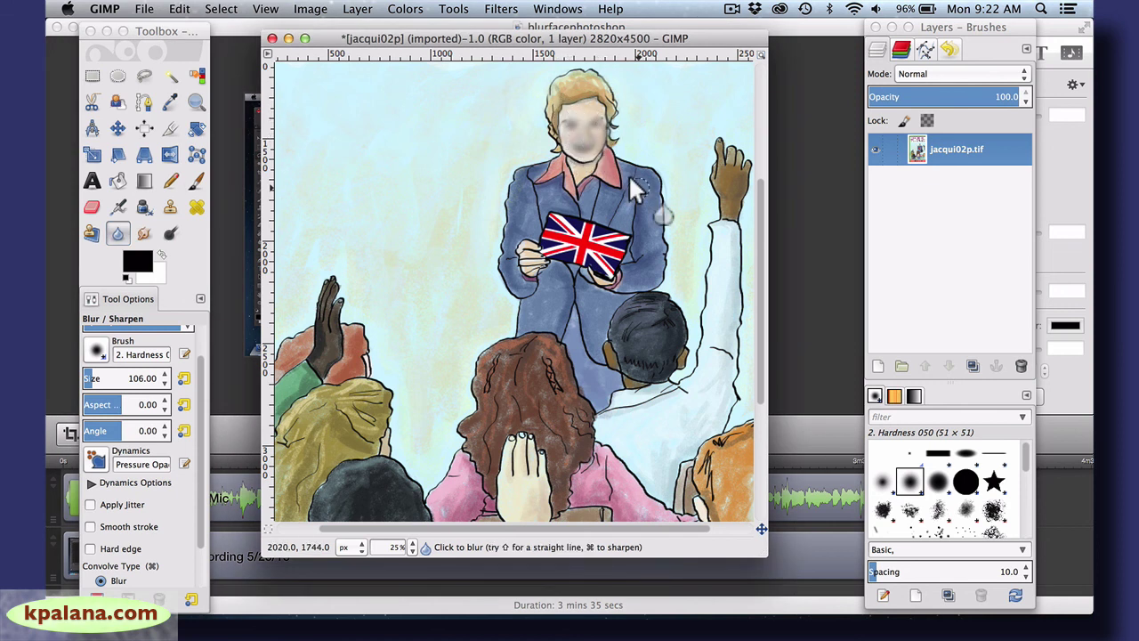